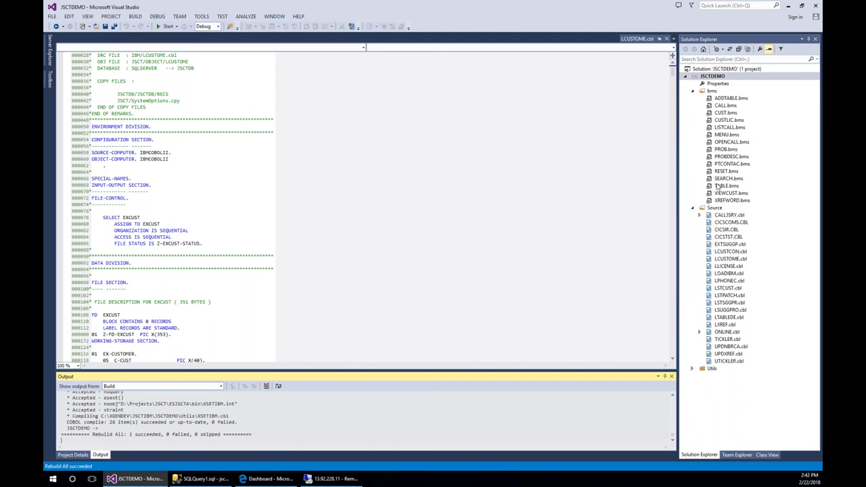
Collapse the project's bms folder and, in SQL Server Management Studio, select the top 1000 rows of the dbo.CUSTOMER table
{"action": "left_click", "coordinate": [693, 90]}
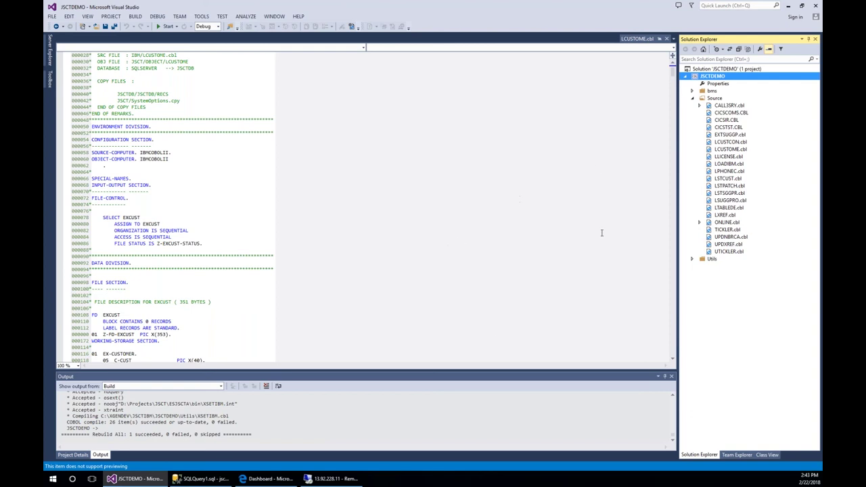
{"action": "mouse_move", "coordinate": [129, 480]}
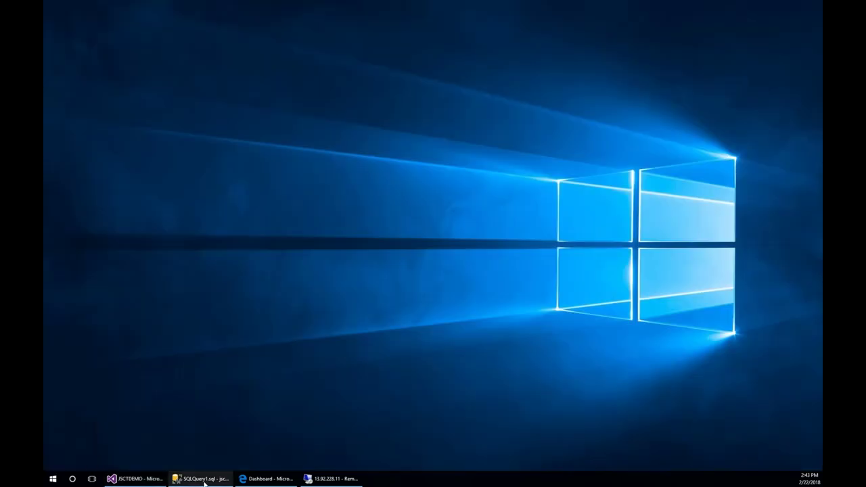
{"action": "left_click", "coordinate": [203, 478]}
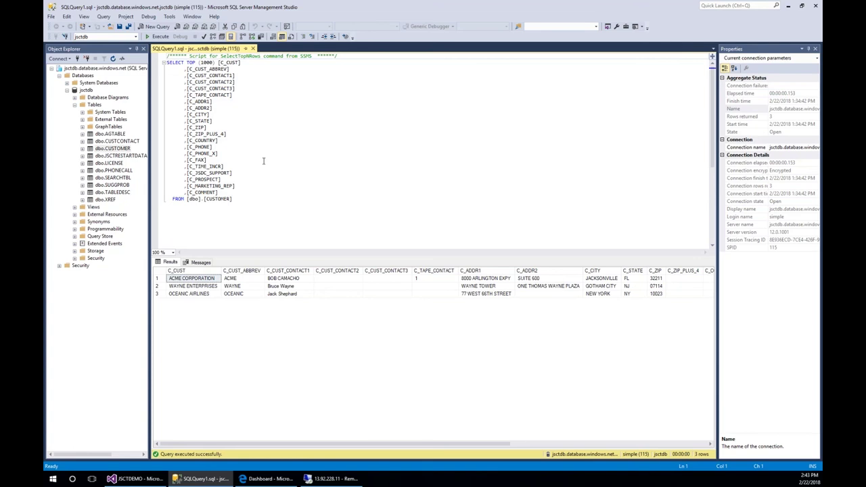
{"action": "right_click", "coordinate": [114, 150]}
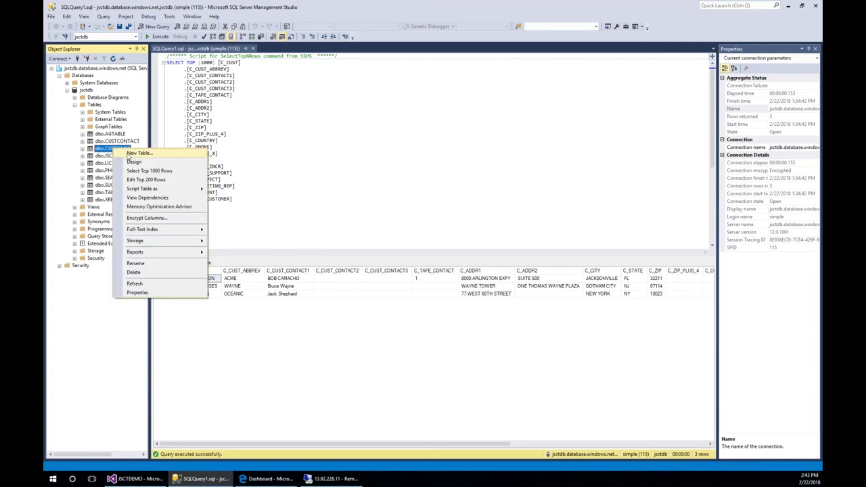
{"action": "left_click", "coordinate": [137, 169]}
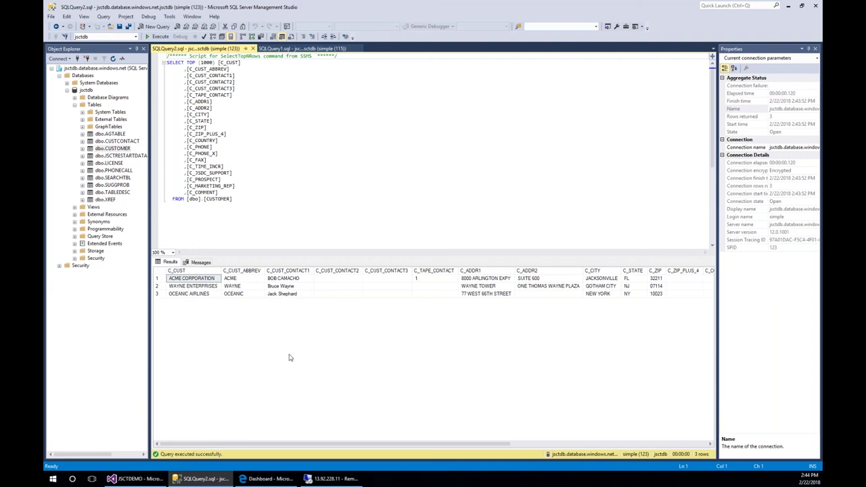
{"action": "left_click", "coordinate": [202, 479]}
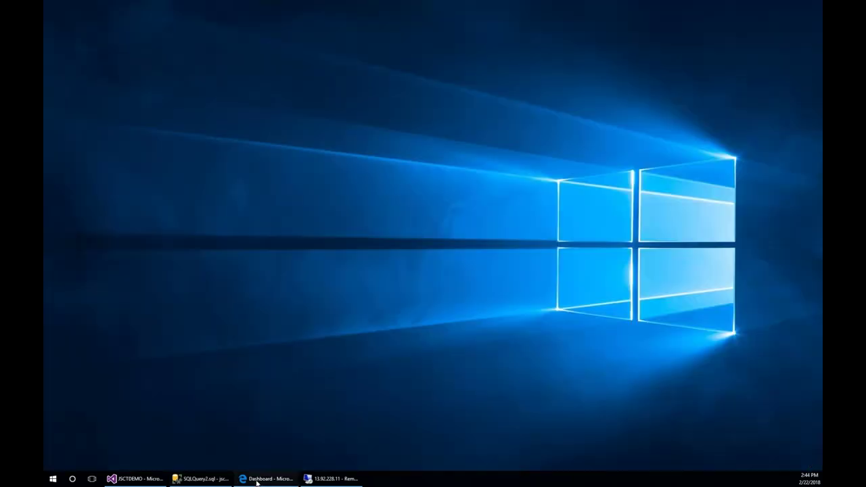
Switch to the Azure portal and review the overview of the LegModIBMDemo virtual machine, including its size
{"action": "left_click", "coordinate": [262, 478]}
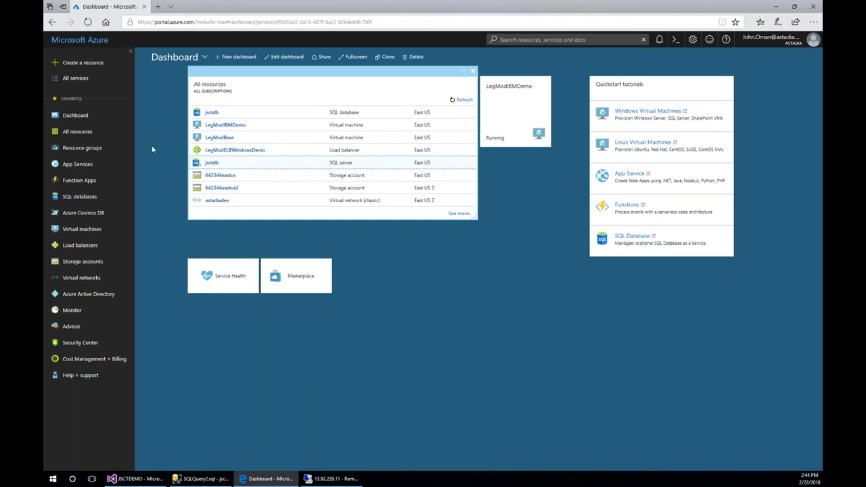
{"action": "left_click", "coordinate": [81, 230]}
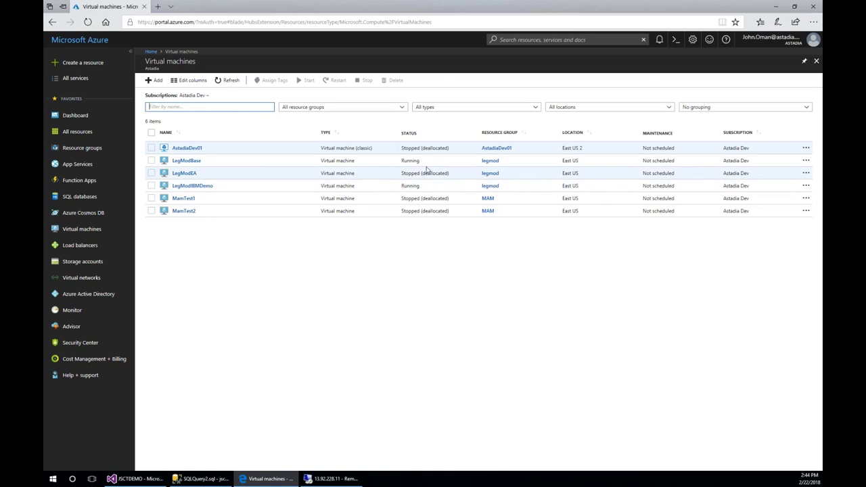
{"action": "left_click", "coordinate": [200, 188]}
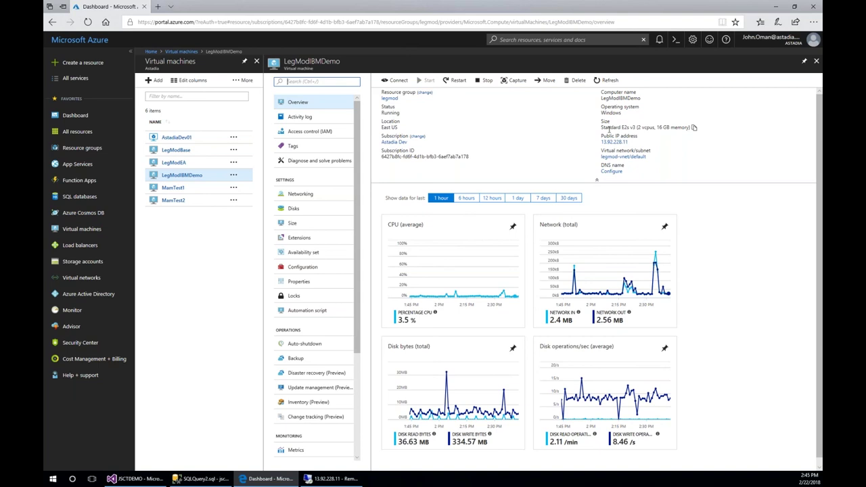
{"action": "left_click_drag", "start_coordinate": [614, 127], "coordinate": [637, 134]}
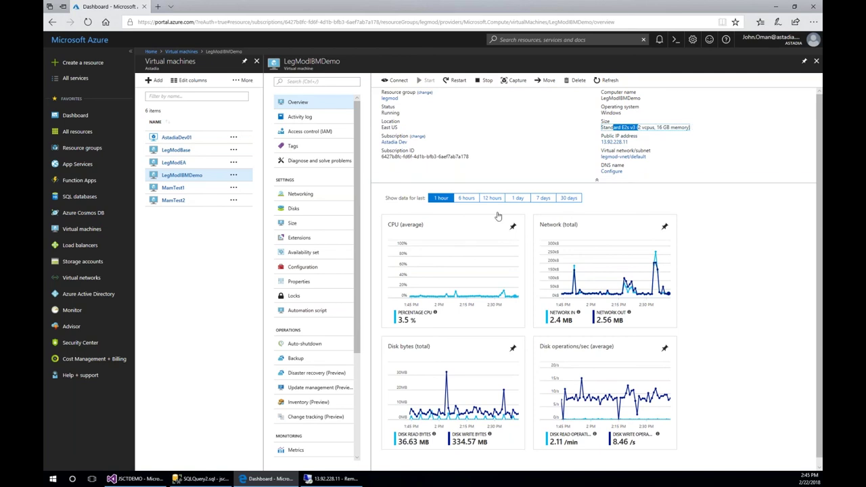
Examine the sizes available for the LegModIBMDemo virtual machine with their estimated monthly prices, and return to the machine without selecting one
{"action": "left_click", "coordinate": [292, 223]}
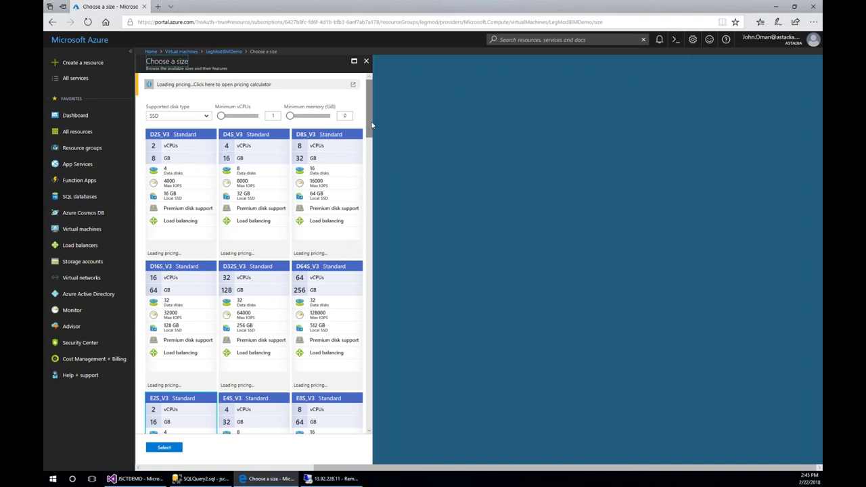
{"action": "left_click_drag", "start_coordinate": [371, 127], "coordinate": [373, 158]}
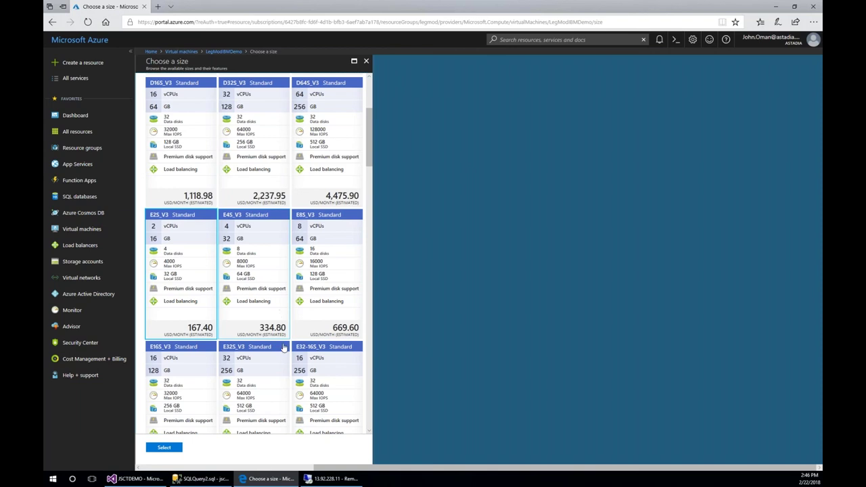
{"action": "scroll", "coordinate": [299, 359], "scroll_direction": "down", "scroll_amount": 6}
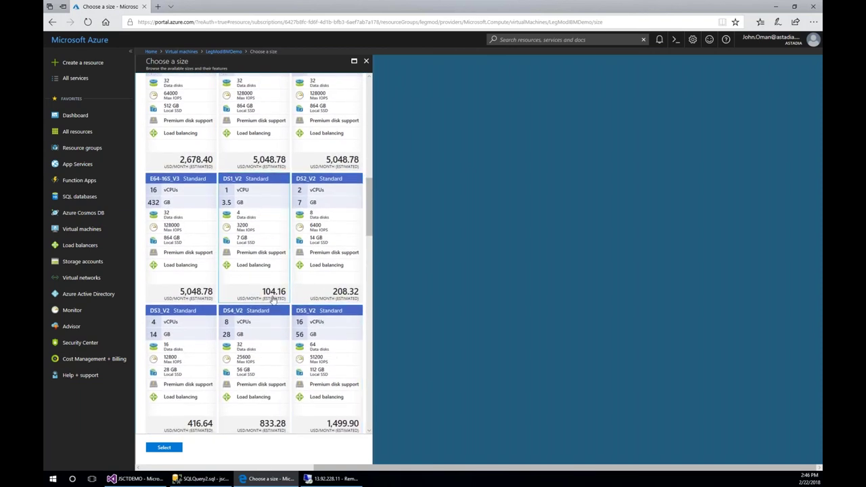
{"action": "scroll", "coordinate": [274, 306], "scroll_direction": "down", "scroll_amount": 2}
{"action": "scroll", "coordinate": [274, 305], "scroll_direction": "down", "scroll_amount": 8}
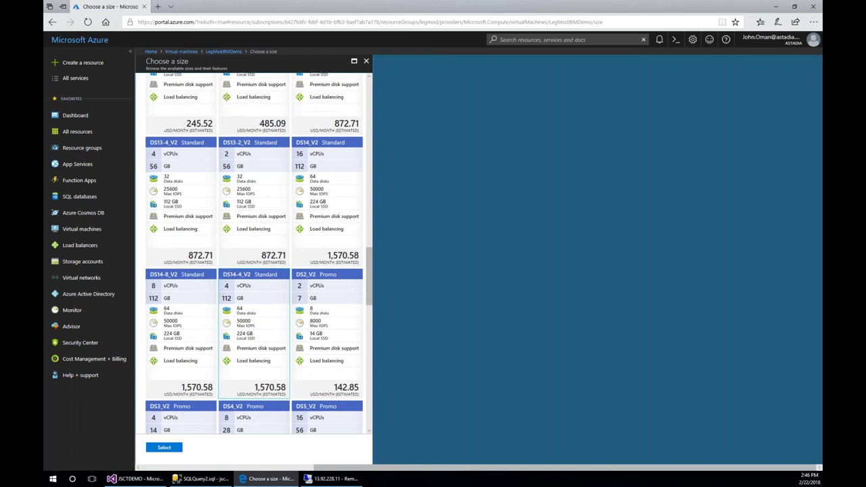
{"action": "scroll", "coordinate": [259, 254], "scroll_direction": "down", "scroll_amount": 1}
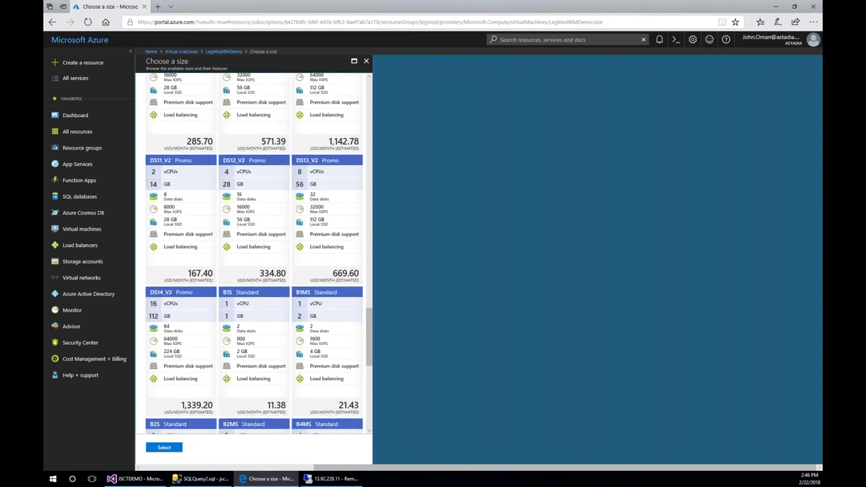
{"action": "scroll", "coordinate": [279, 300], "scroll_direction": "down", "scroll_amount": 2}
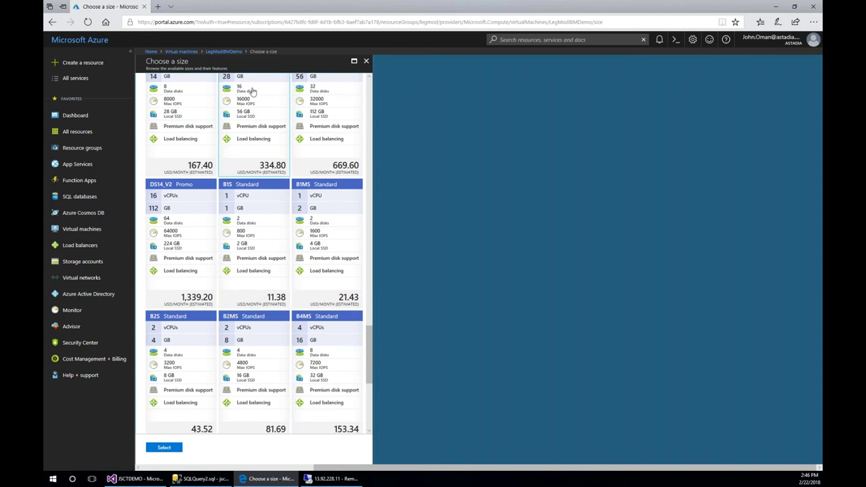
{"action": "left_click", "coordinate": [218, 52]}
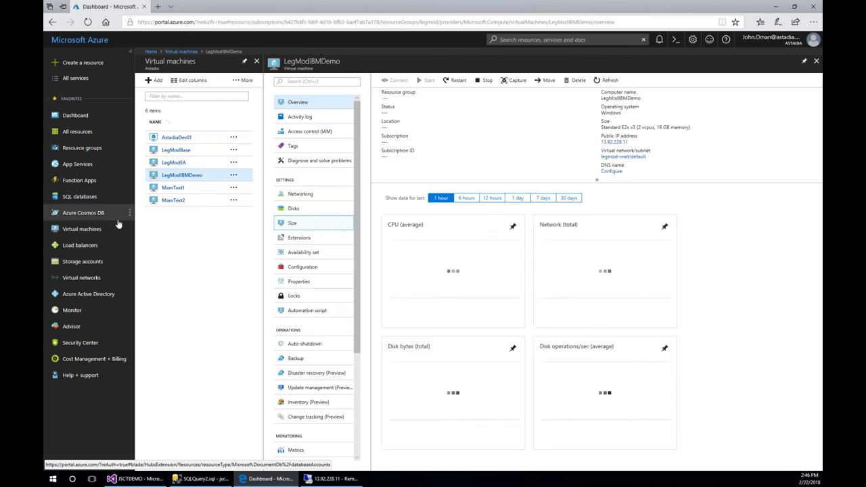
Examine the Standard and Premium performance tiers for the jsctdb SQL database without applying a change
{"action": "left_click", "coordinate": [74, 198]}
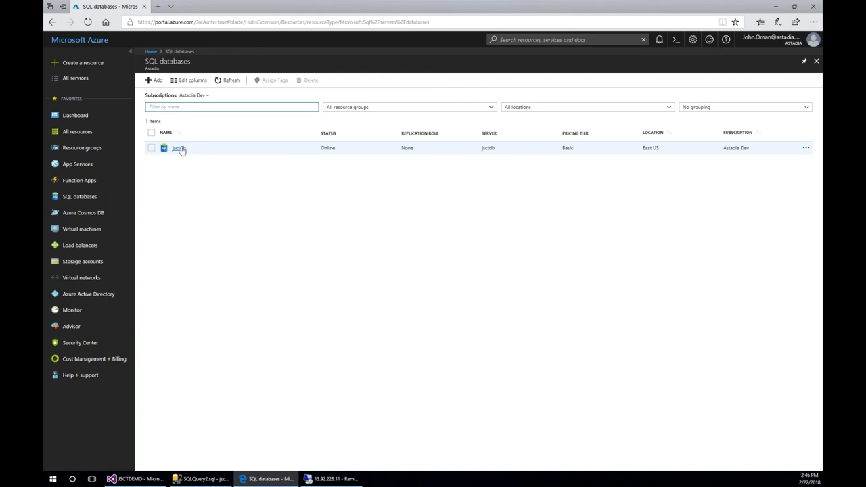
{"action": "left_click", "coordinate": [180, 149]}
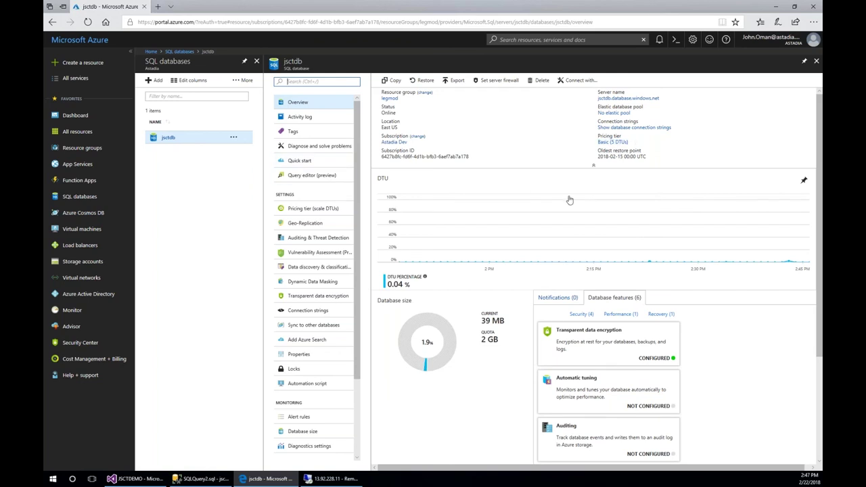
{"action": "left_click", "coordinate": [295, 210]}
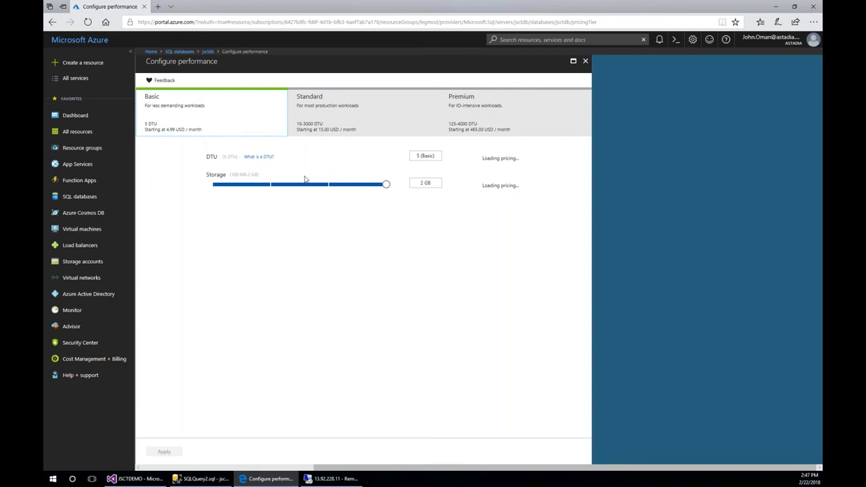
{"action": "left_click", "coordinate": [323, 113]}
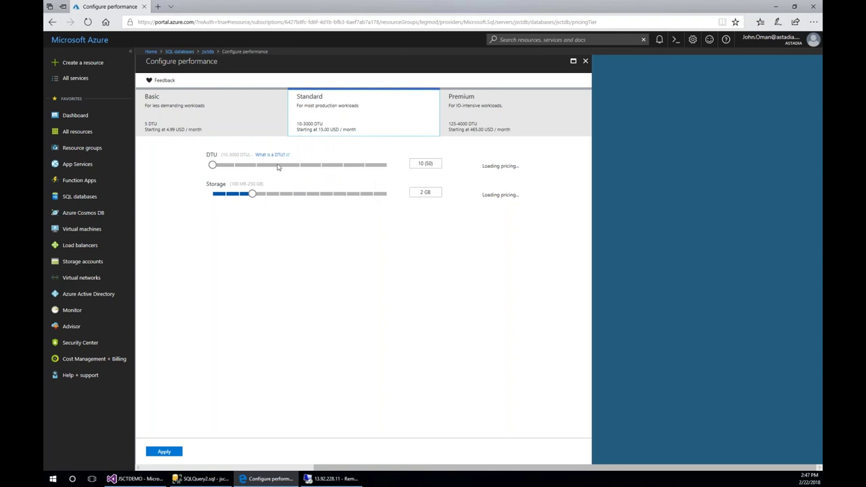
{"action": "mouse_move", "coordinate": [213, 165]}
{"action": "left_mouse_down"}
{"action": "mouse_move", "coordinate": [330, 164]}
{"action": "mouse_move", "coordinate": [213, 165]}
{"action": "left_mouse_up"}
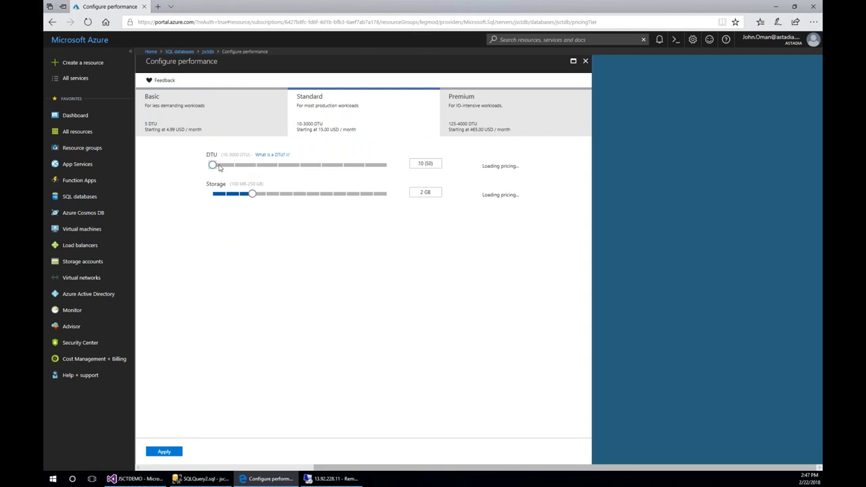
{"action": "left_click", "coordinate": [479, 114]}
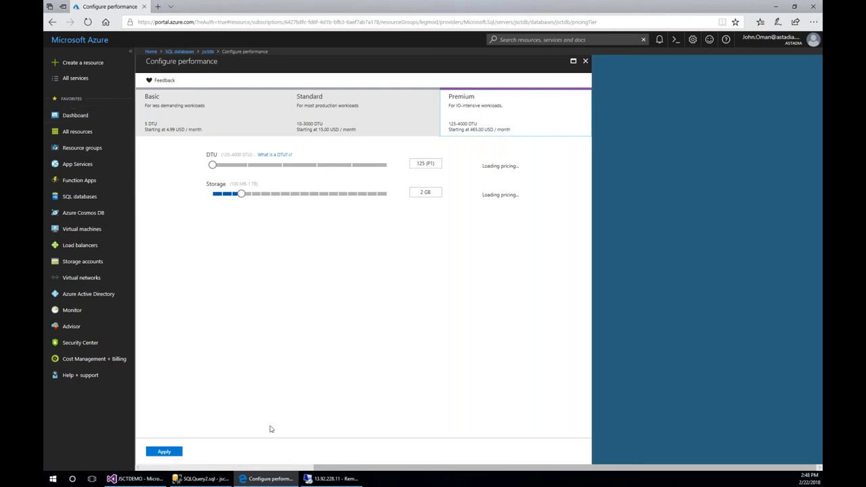
{"action": "left_click", "coordinate": [277, 480]}
In the remote desktop session, review the JSCTSQL server's control details, properties and listeners in Enterprise Server Administration, and return to the server list
{"action": "left_click", "coordinate": [323, 481]}
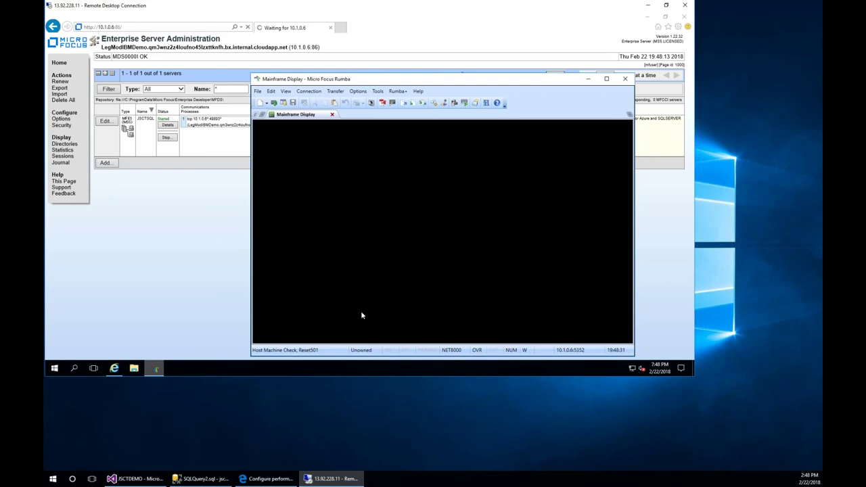
{"action": "left_click", "coordinate": [164, 205]}
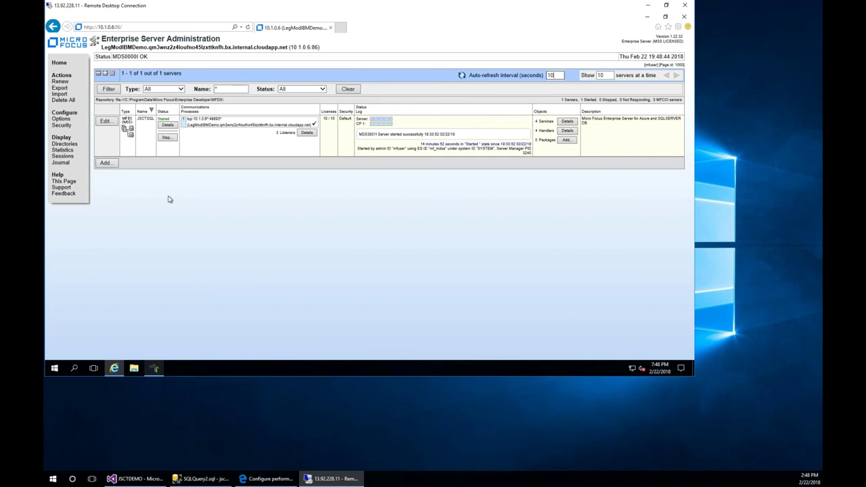
{"action": "left_click", "coordinate": [167, 126]}
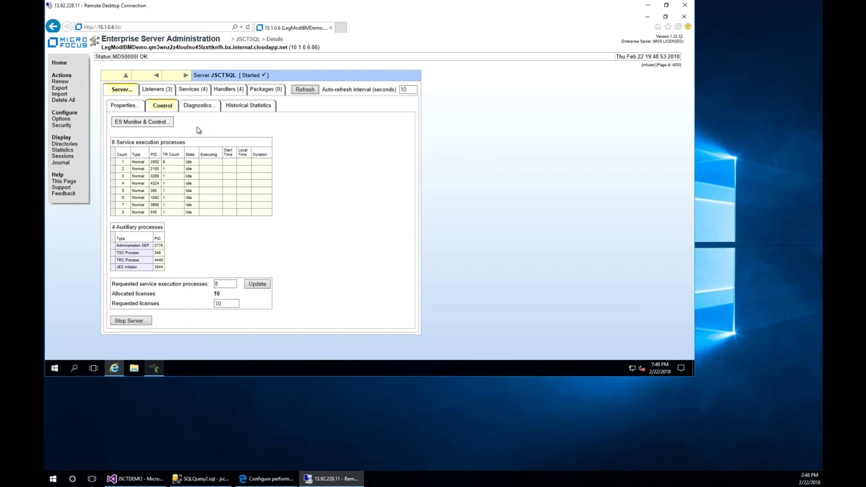
{"action": "left_click", "coordinate": [124, 107]}
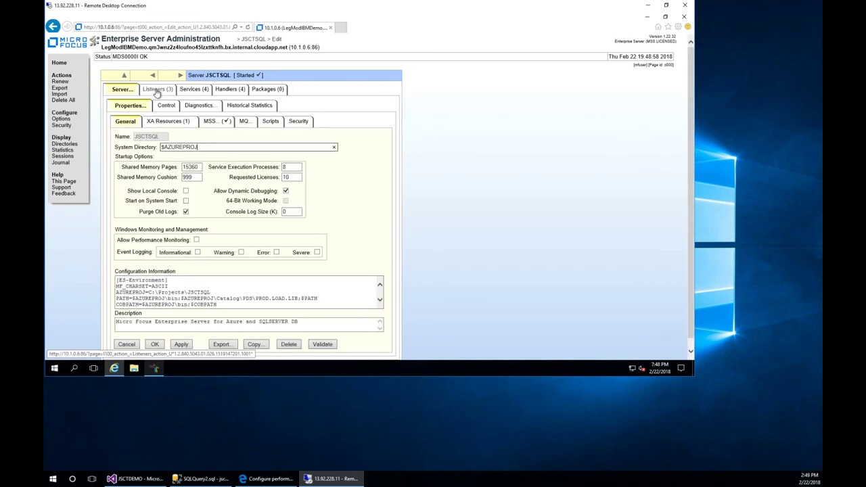
{"action": "left_click", "coordinate": [157, 92]}
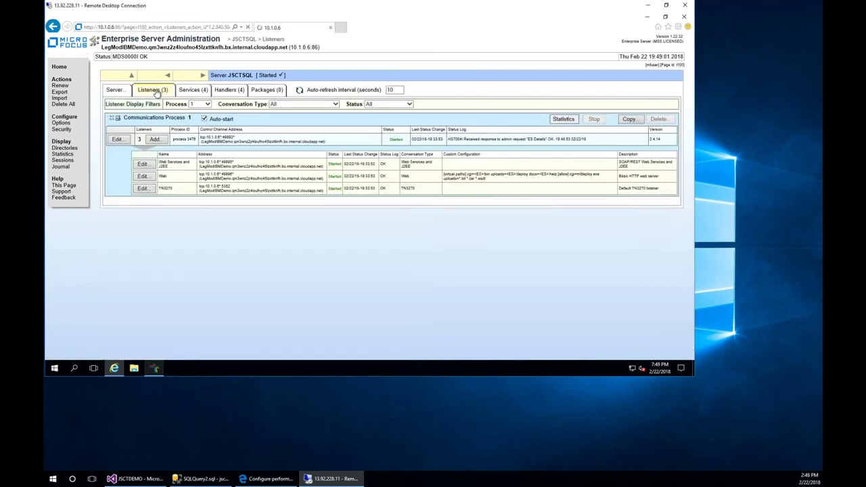
{"action": "left_click", "coordinate": [109, 89]}
{"action": "left_click", "coordinate": [61, 64]}
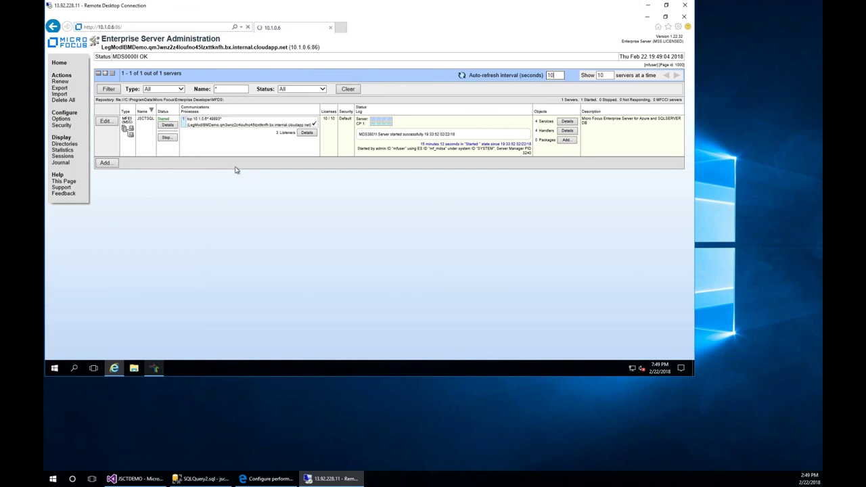
Connect the Micro Focus Rumba mainframe display to the host and start the "menu" transaction
{"action": "left_click", "coordinate": [155, 368]}
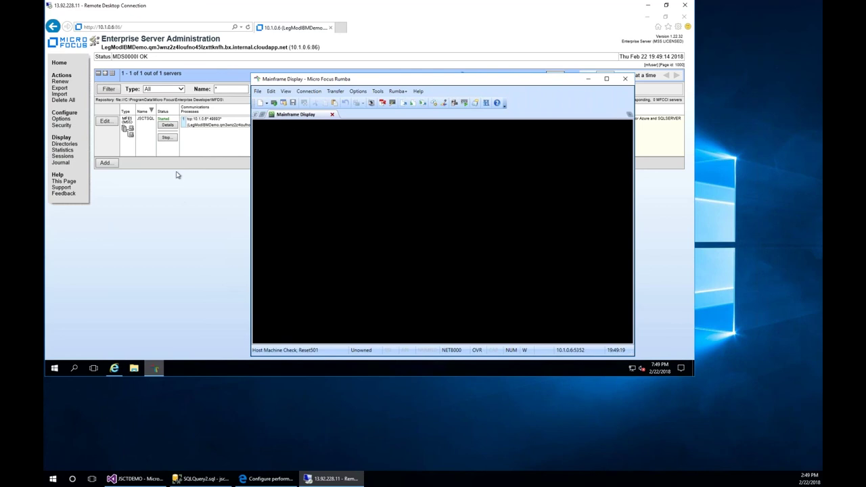
{"action": "left_click", "coordinate": [310, 92]}
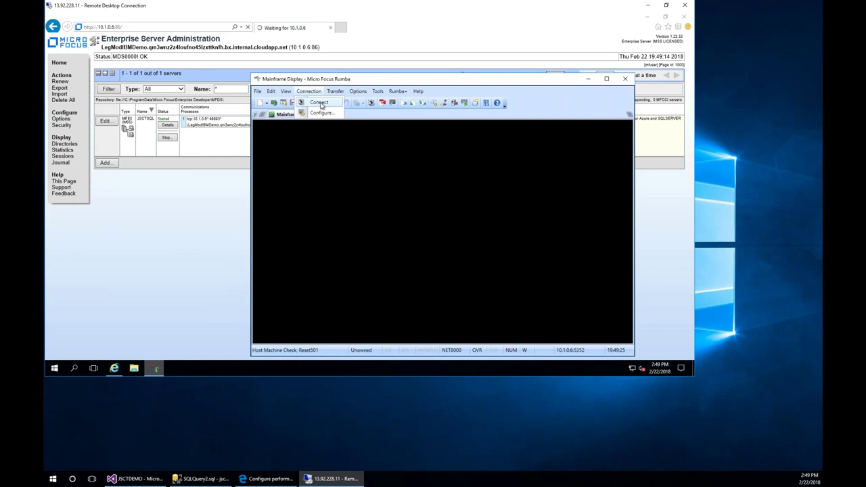
{"action": "left_click", "coordinate": [319, 103]}
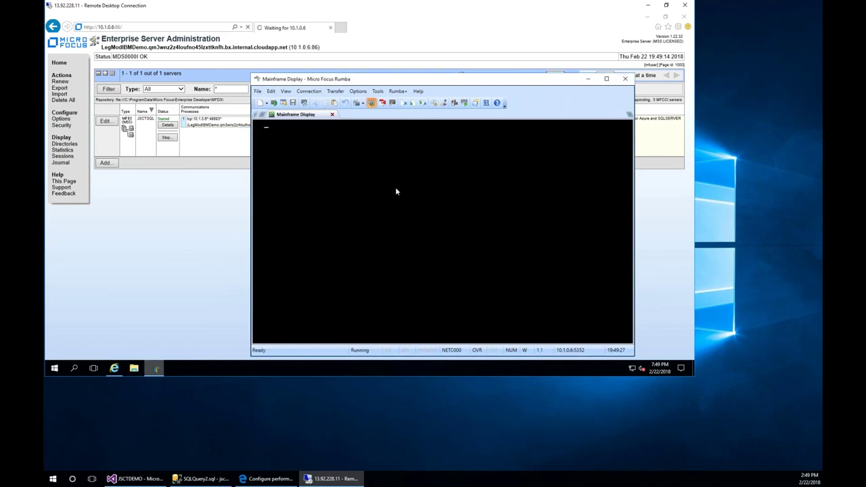
{"action": "type", "text": "menu"}
{"action": "key", "text": "Return"}
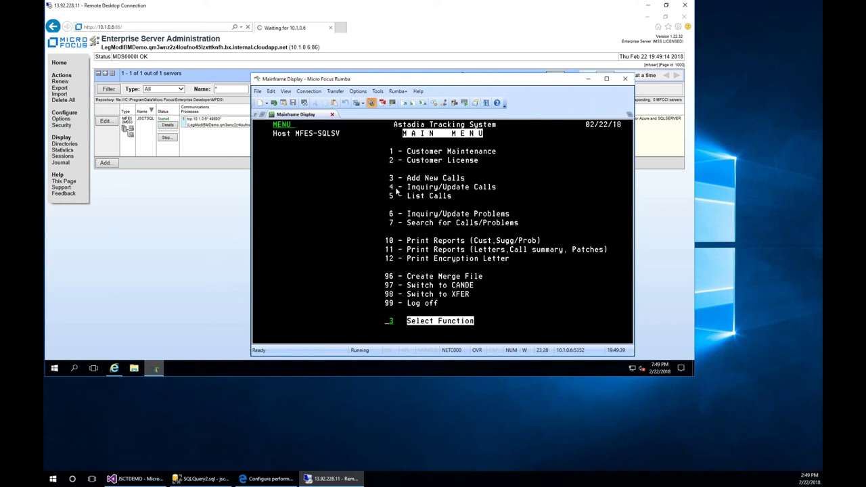
Open the ICUST customer maintenance screen and look up a customer using the company abbreviation "a"
{"action": "key", "text": "Return"}
{"action": "type", "text": "ICUST"}
{"action": "key", "text": "Return"}
{"action": "type", "text": "a"}
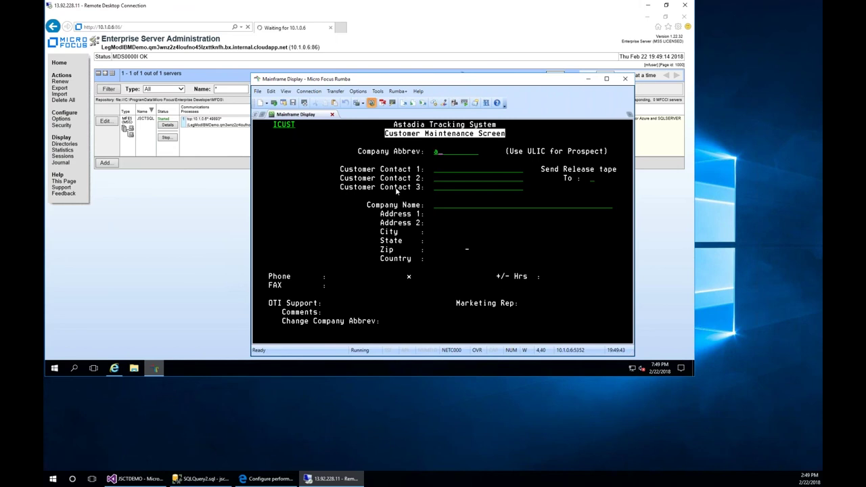
{"action": "key", "text": "Return"}
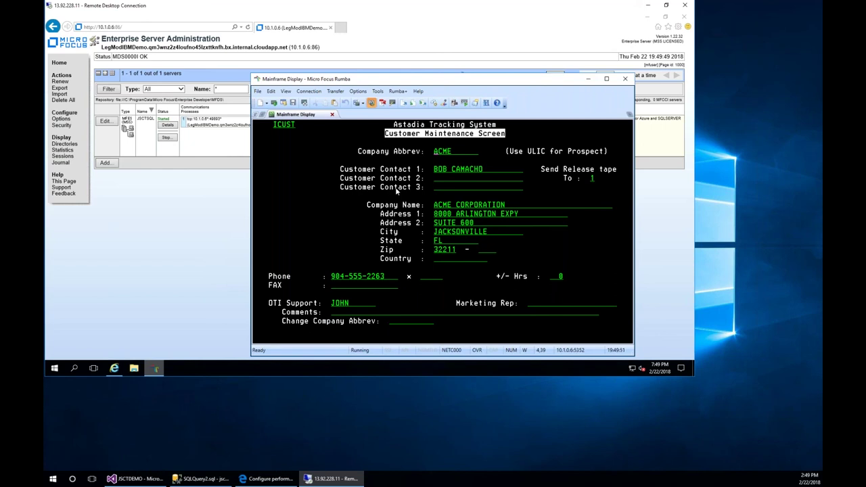
Look up the customer with company abbreviation "oceanic", and return to the customer with abbreviation "acme"
{"action": "type", "text": "b    oceanic"}
{"action": "key", "text": "Return"}
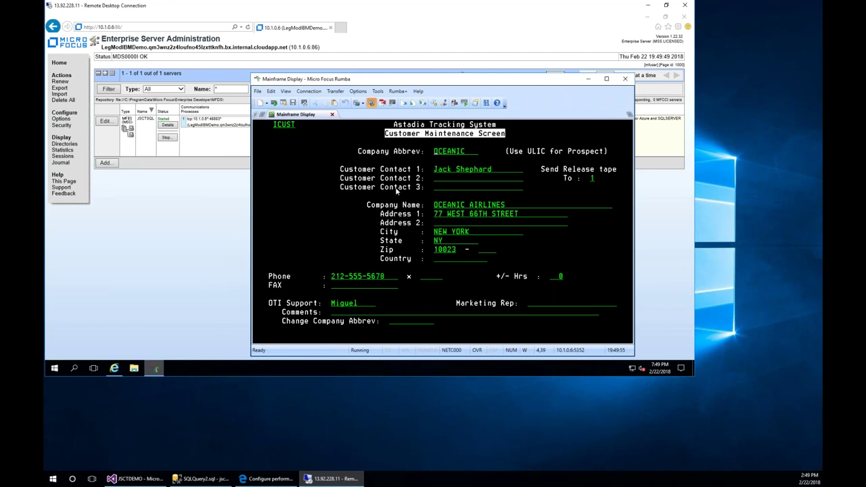
{"action": "type", "text": "acme"}
{"action": "key", "text": "Return"}
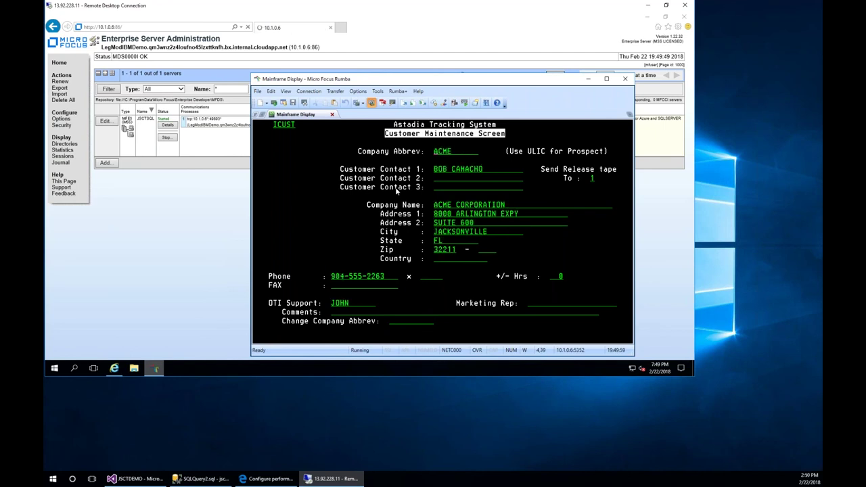
Switch from customer inquiry to the UCUST update transaction and save "second contact" as Customer Contact 2 for ACME
{"action": "type", "text": "i"}
{"action": "key", "text": "BackSpace"}
{"action": "type", "text": "c"}
{"action": "key", "text": "Return"}
{"action": "type", "text": "second contact"}
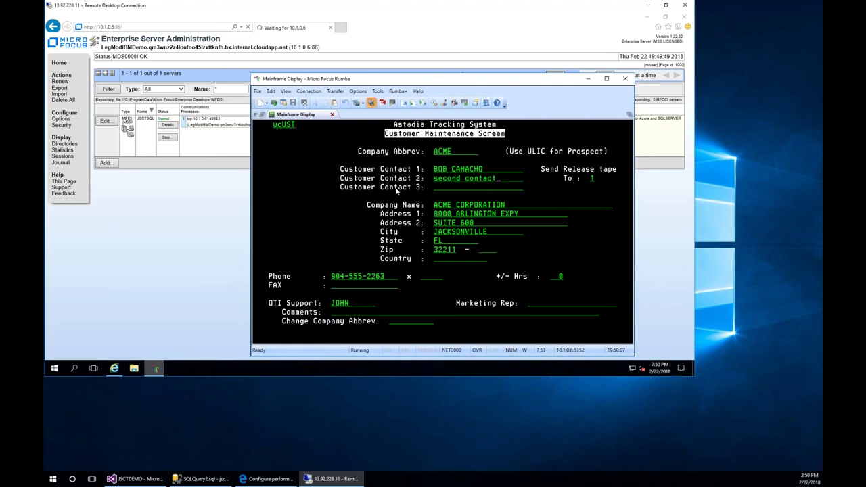
{"action": "key", "text": "Return"}
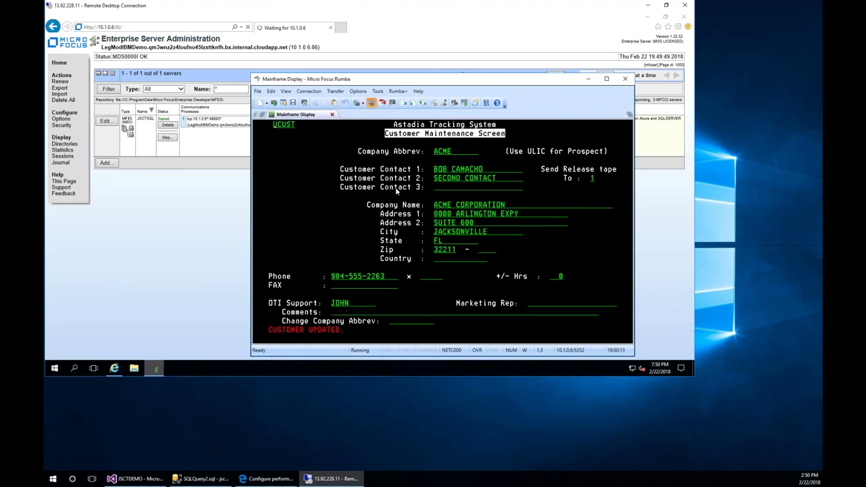
Retrieve the ACME customer again in the ICUST inquiry transaction, and open the OCALL screen of open phone calls
{"action": "type", "text": "i"}
{"action": "key", "text": "Return"}
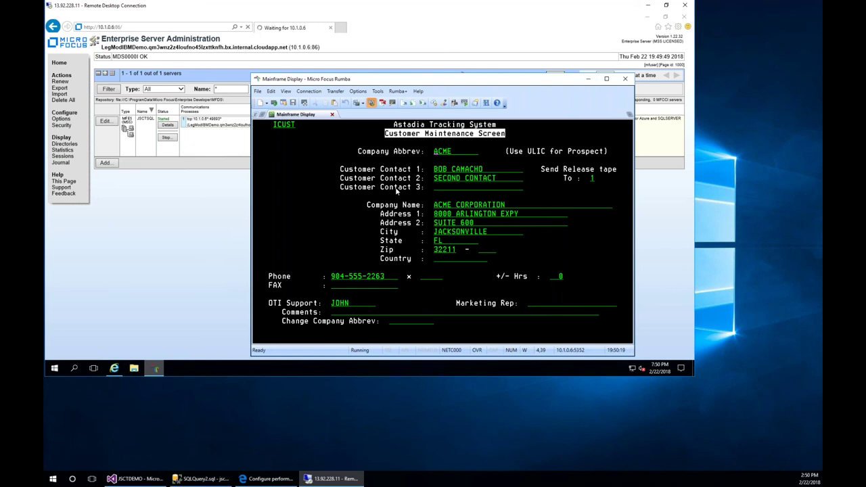
{"action": "type", "text": "ocall"}
{"action": "key", "text": "Return"}
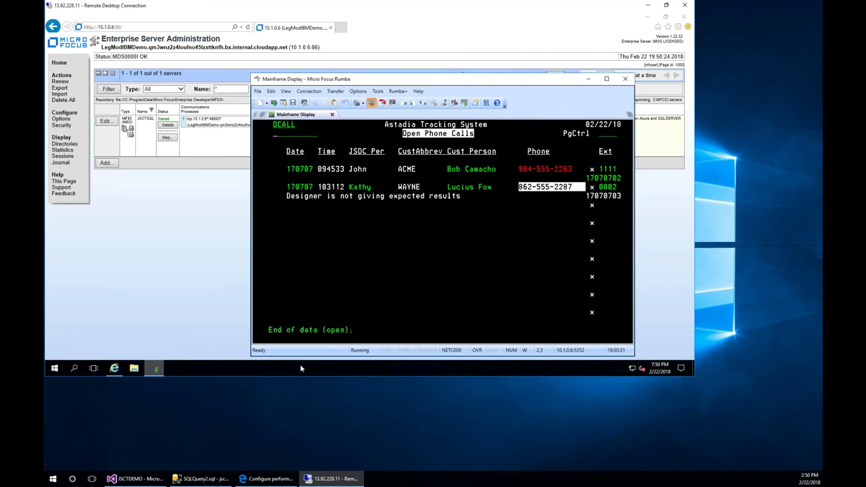
Switch to SQL Server Management Studio and rerun the SELECT TOP (1000) query on the dbo.CUSTOMER table
{"action": "left_click", "coordinate": [223, 480]}
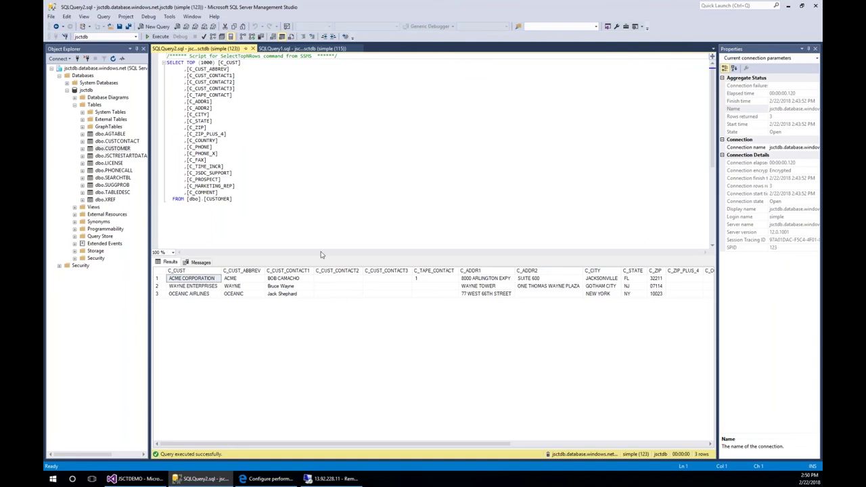
{"action": "left_click", "coordinate": [166, 36]}
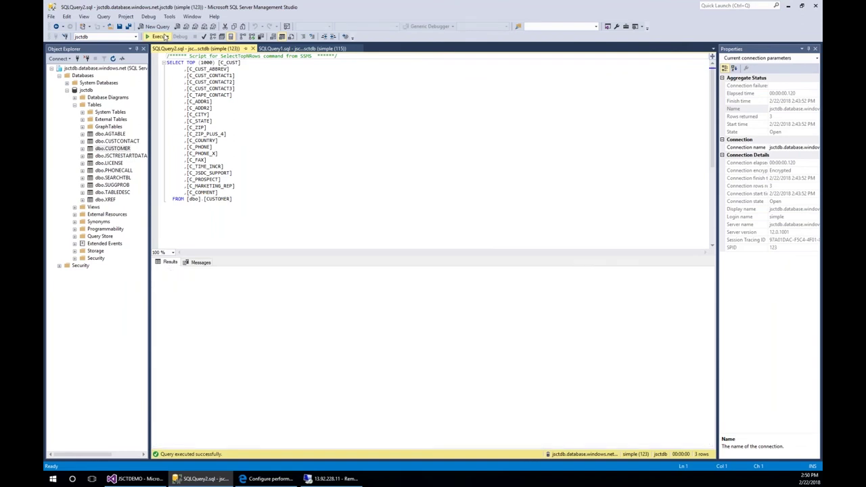